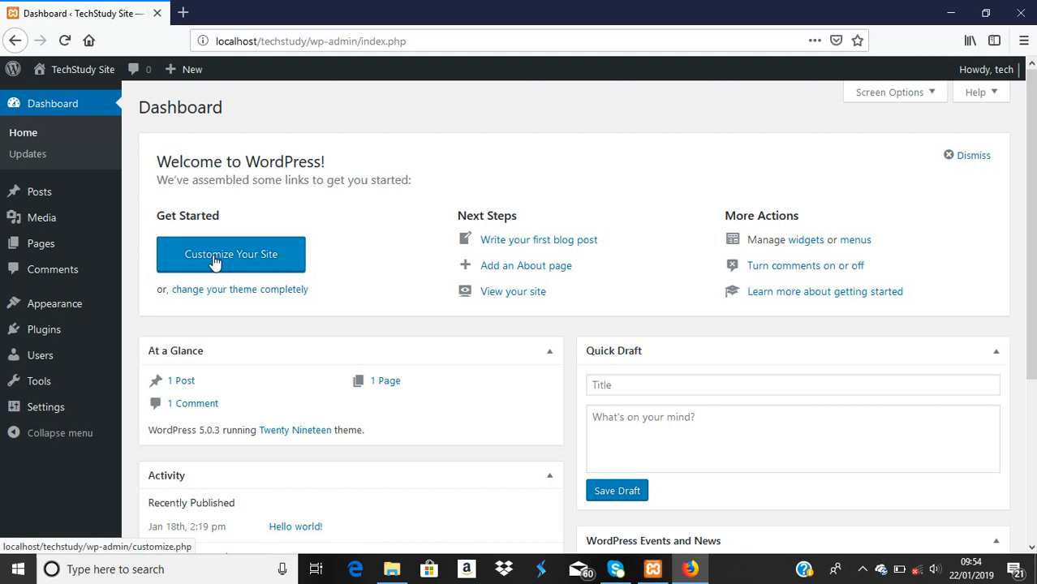
Step: Open the post categories page and enter "news" as both the name and slug of a new category
{"action": "mouse_move", "coordinate": [53, 198]}
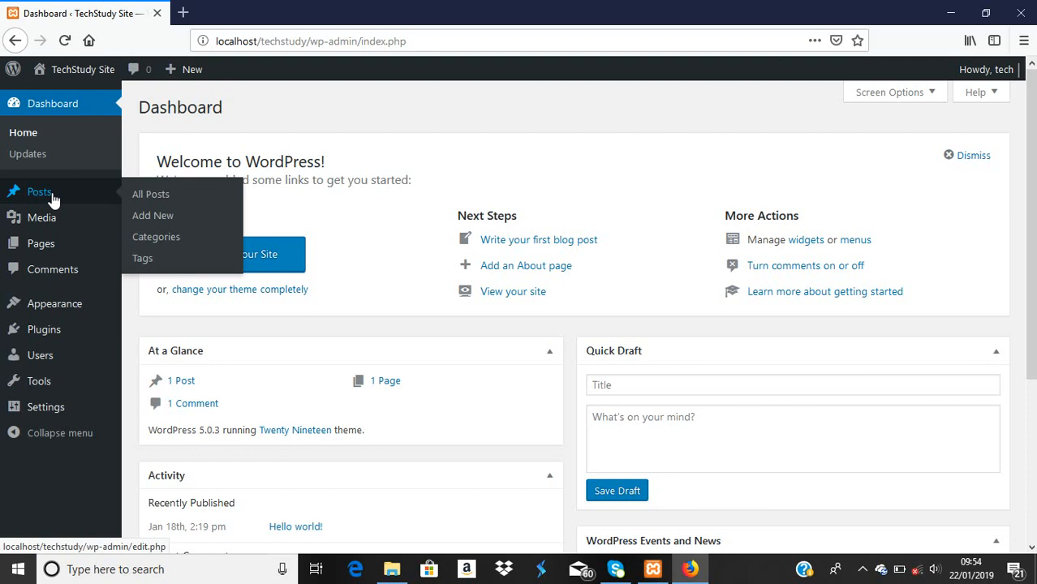
{"action": "left_click", "coordinate": [154, 240]}
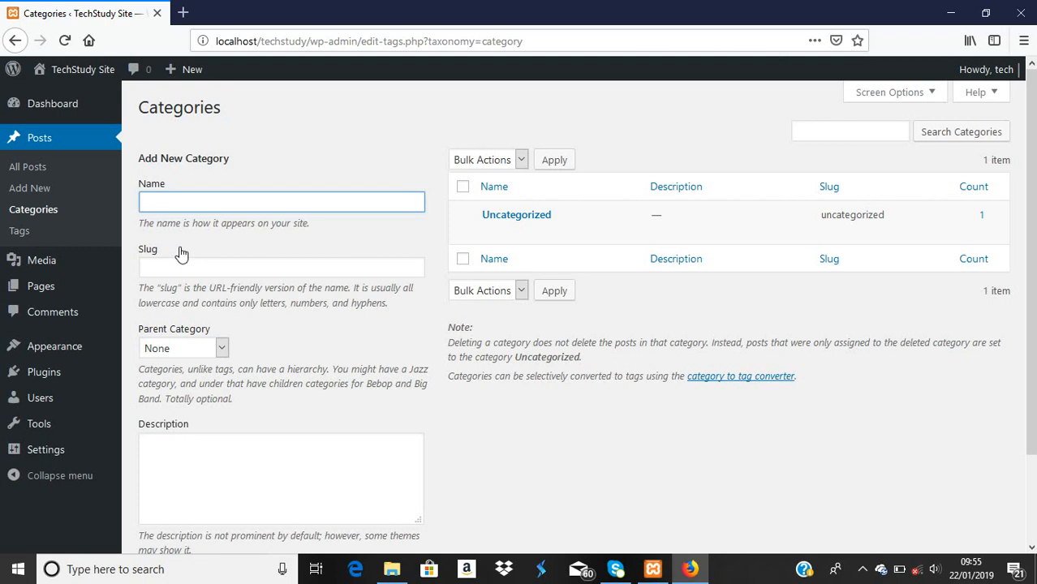
{"action": "left_click", "coordinate": [172, 197]}
{"action": "left_click", "coordinate": [170, 203]}
{"action": "type", "text": "news"}
{"action": "left_click", "coordinate": [165, 266]}
{"action": "type", "text": "ne"}
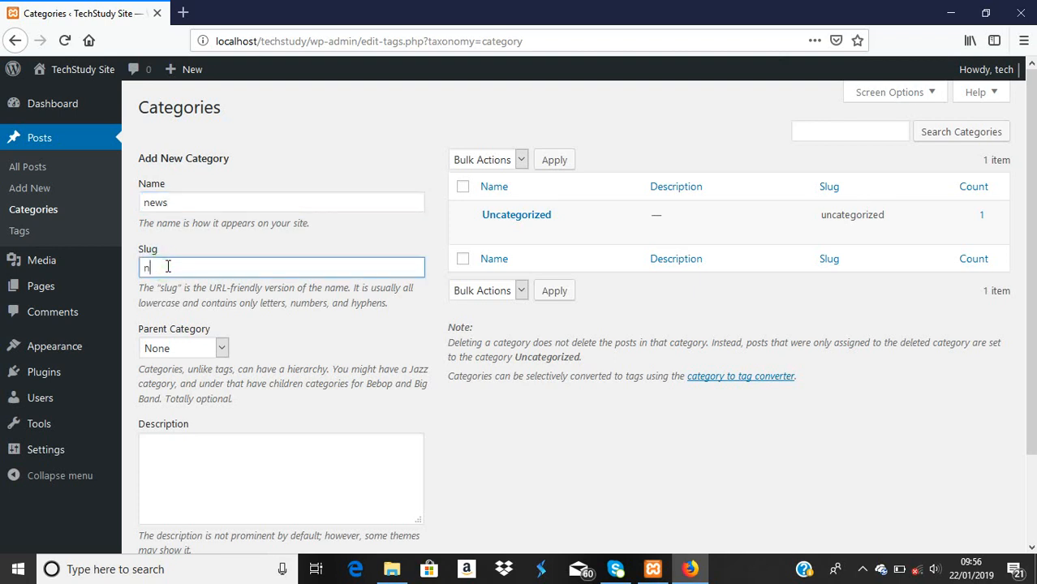
{"action": "type", "text": "ws"}
Step: Keep the news category's parent as None, describe it as "its all about news", and add it
{"action": "left_click", "coordinate": [221, 350]}
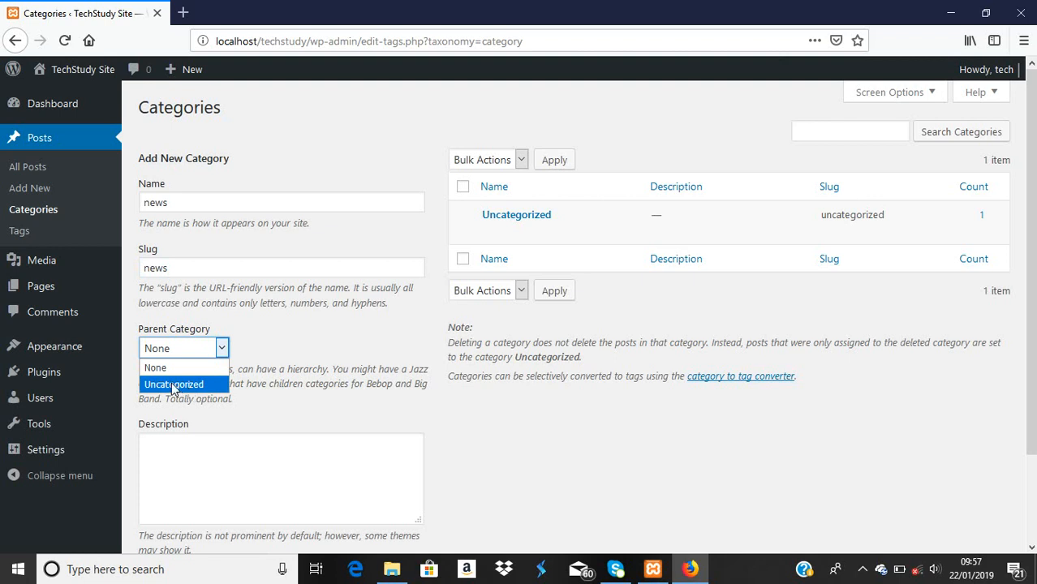
{"action": "left_click", "coordinate": [221, 353]}
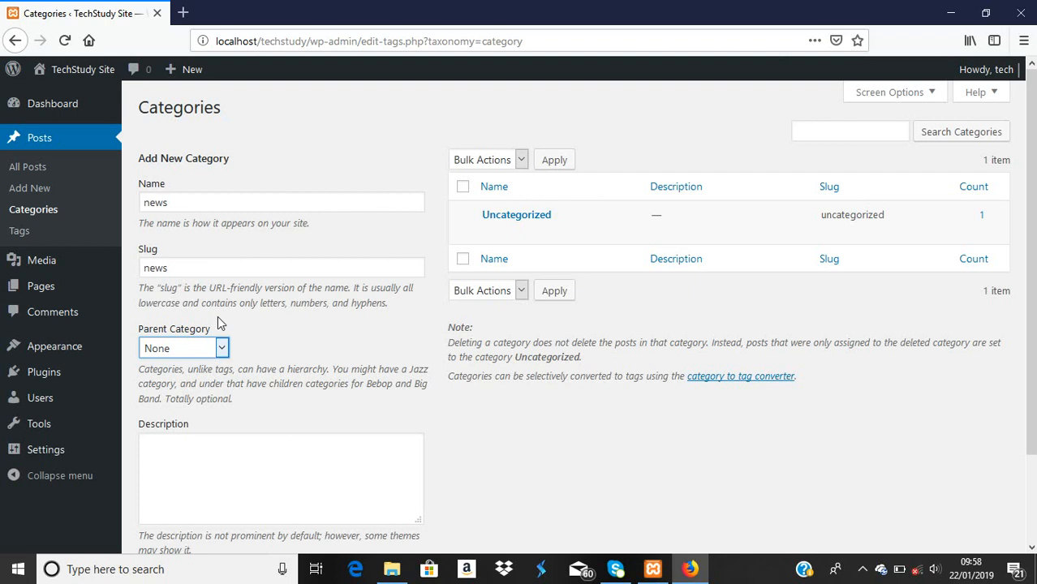
{"action": "left_click", "coordinate": [168, 355]}
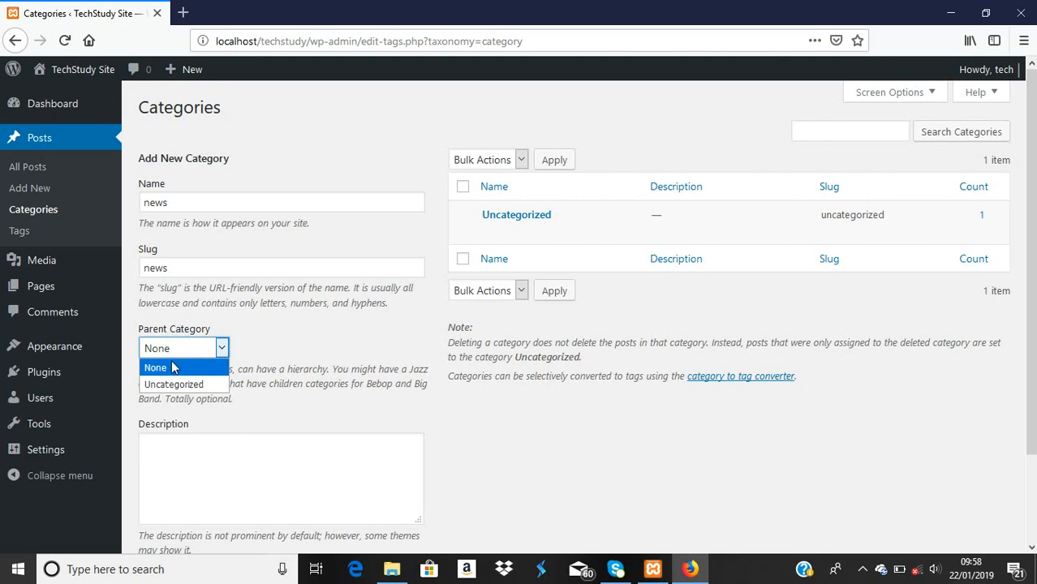
{"action": "left_click", "coordinate": [173, 365]}
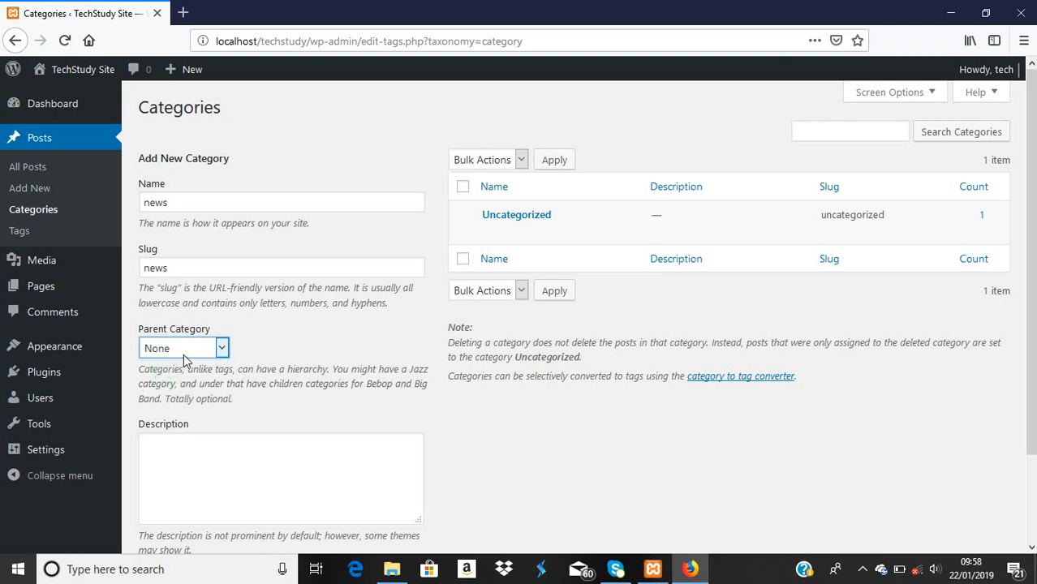
{"action": "scroll", "coordinate": [184, 353], "scroll_direction": "down", "scroll_amount": 3}
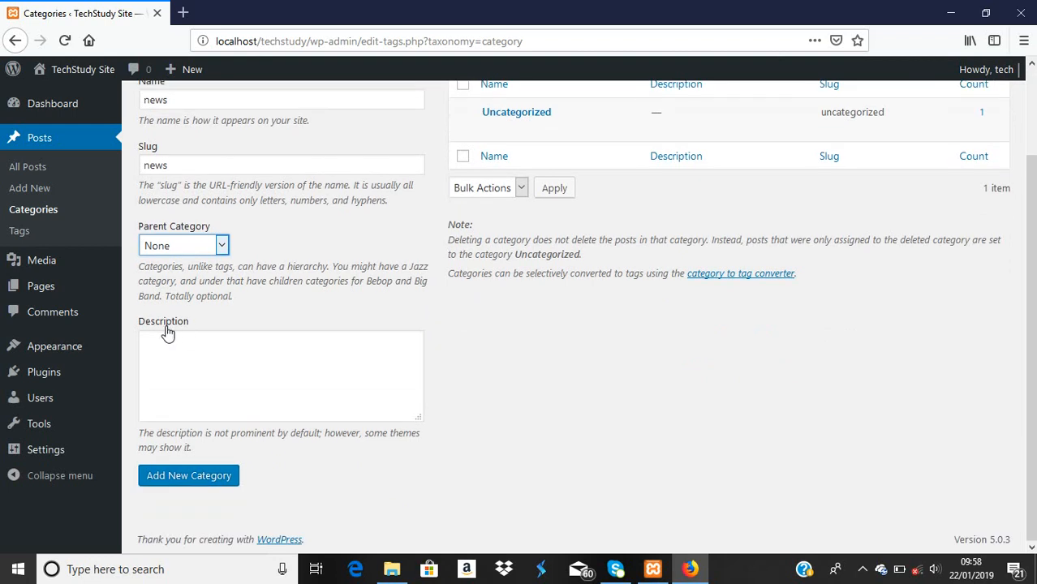
{"action": "left_click", "coordinate": [199, 364]}
{"action": "type", "text": "its all"}
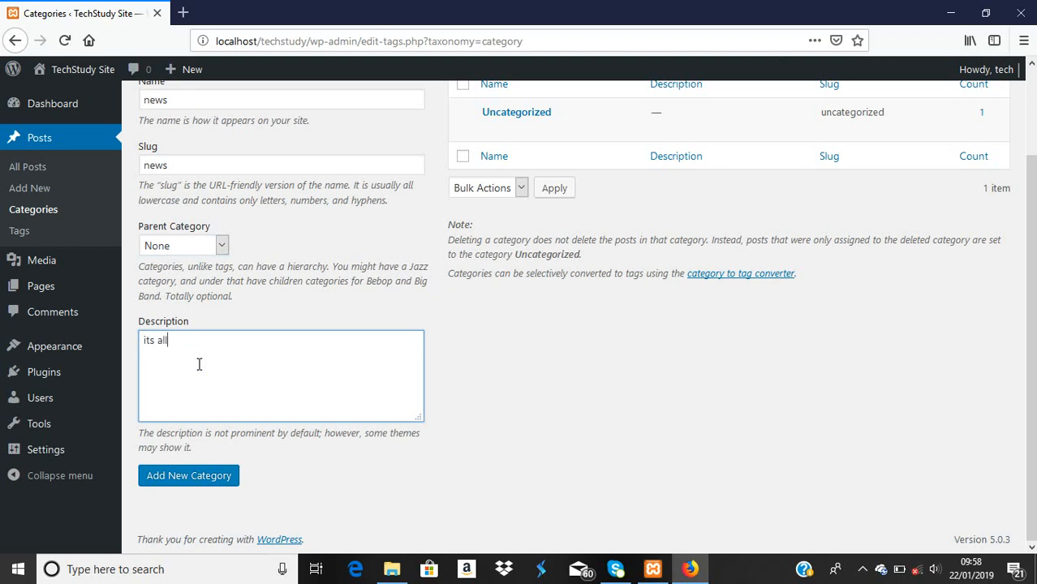
{"action": "type", "text": " about news"}
{"action": "left_click", "coordinate": [193, 481]}
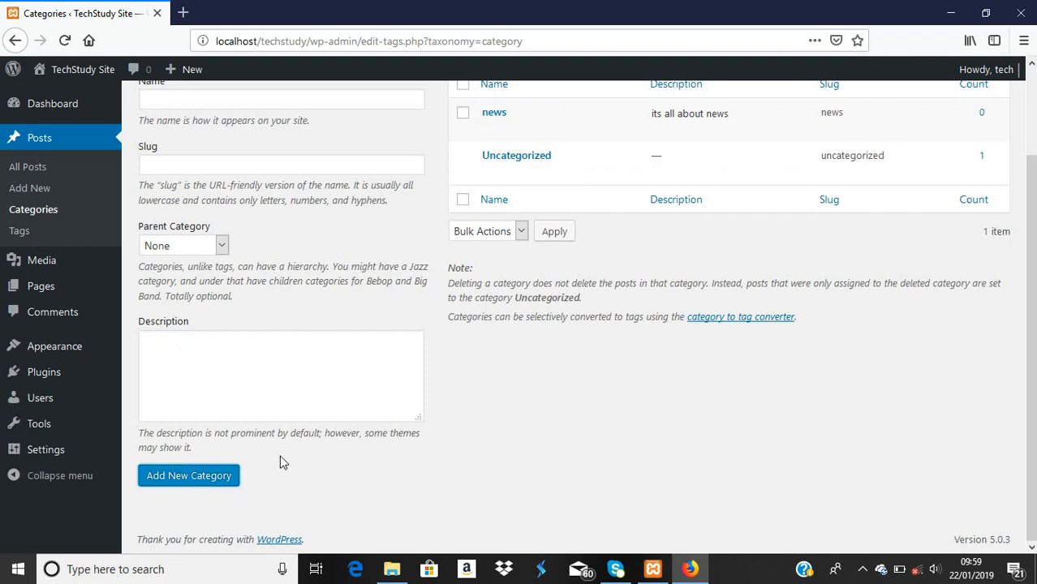
Step: Enter "sports" as both the name and slug of another new category
{"action": "scroll", "coordinate": [279, 459], "scroll_direction": "up", "scroll_amount": 2}
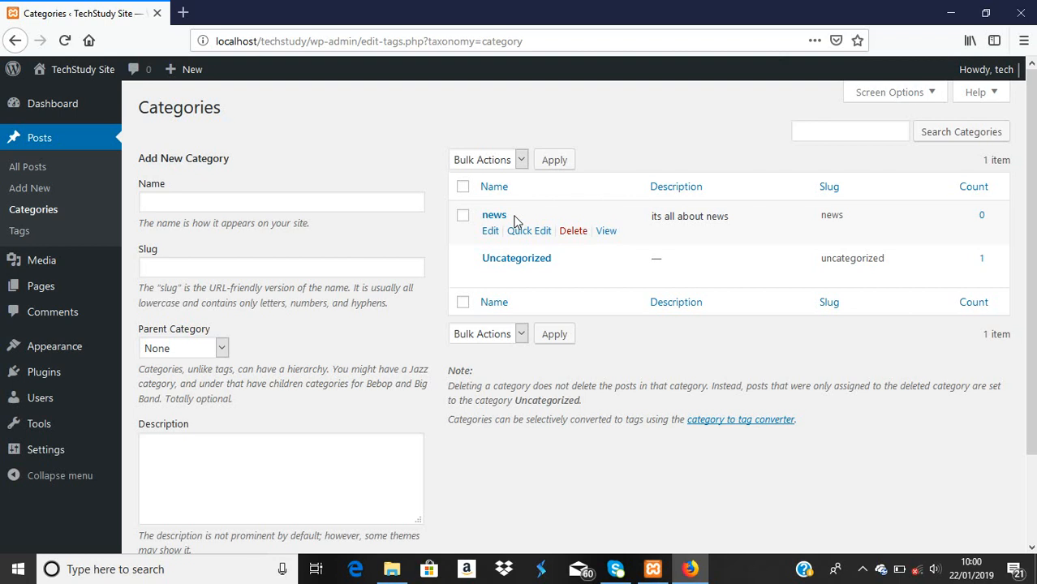
{"action": "left_click", "coordinate": [275, 199]}
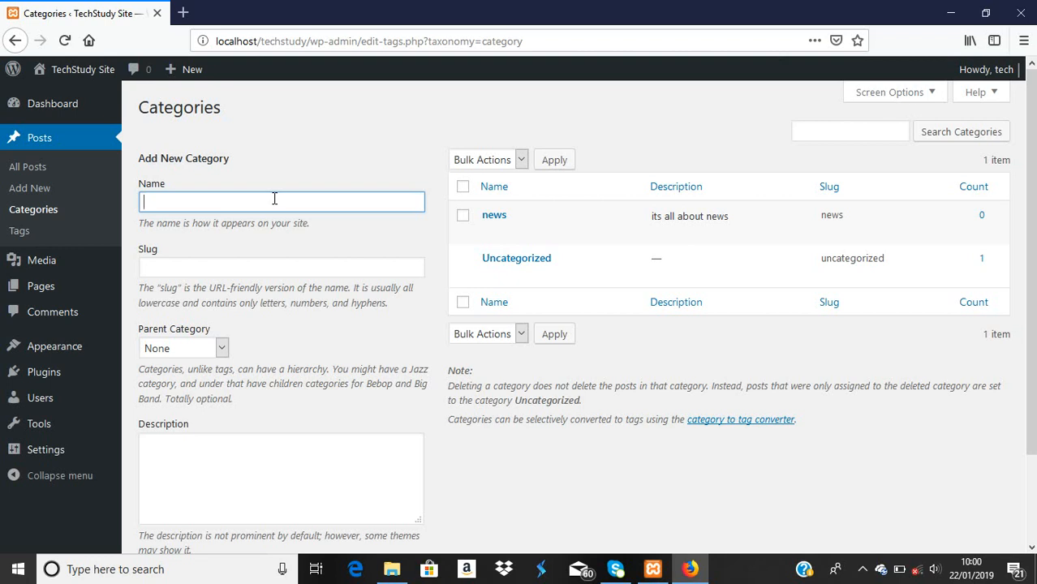
{"action": "type", "text": "sports"}
{"action": "left_click", "coordinate": [256, 270]}
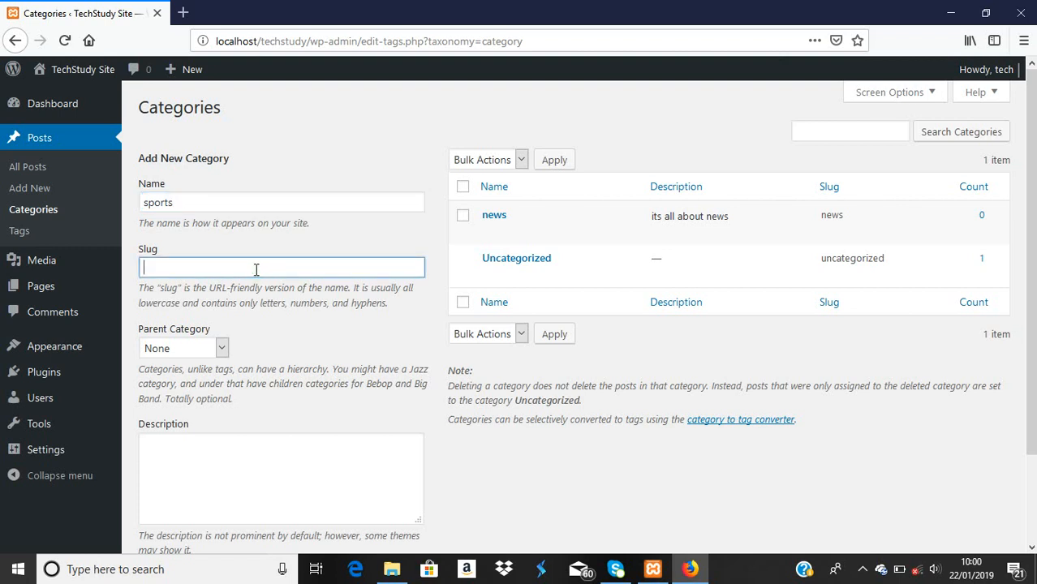
{"action": "type", "text": "sports"}
Step: Keep the sports category's parent as None, describe it as "its all about sports", and add it
{"action": "left_click", "coordinate": [225, 444]}
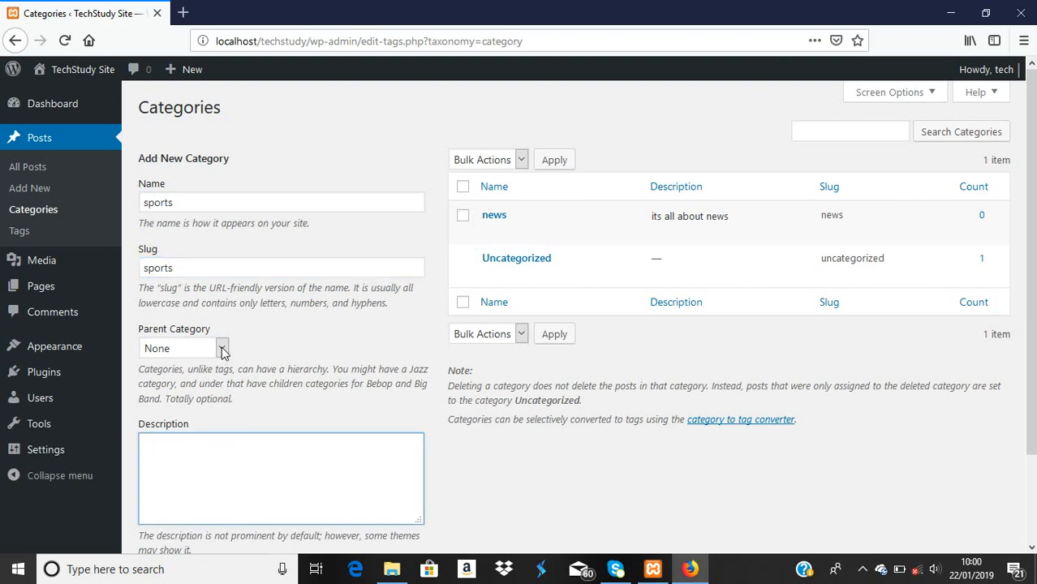
{"action": "left_click", "coordinate": [221, 348]}
{"action": "left_click", "coordinate": [211, 367]}
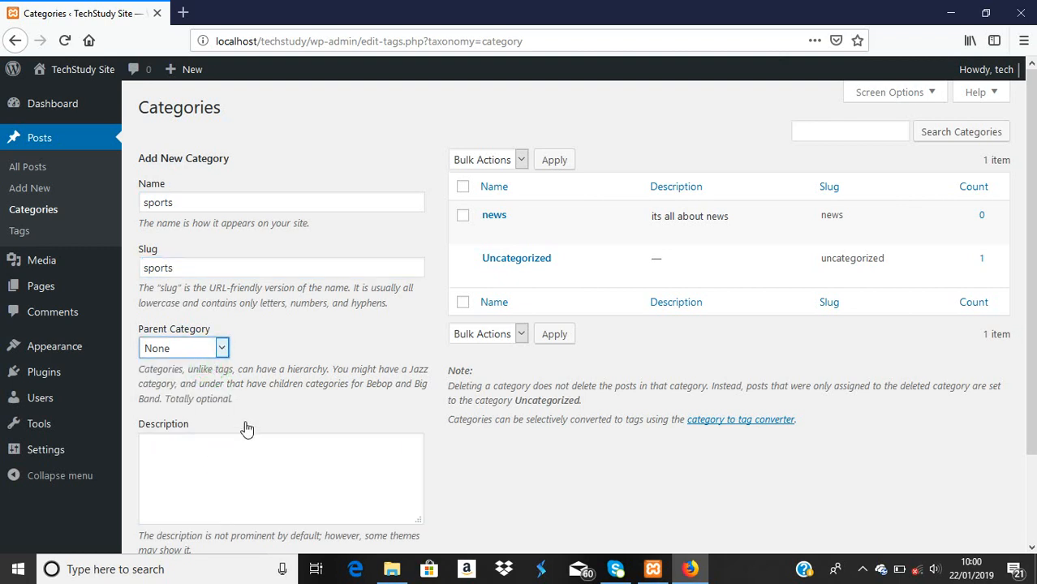
{"action": "left_click", "coordinate": [240, 456]}
{"action": "type", "text": "its all about sports"}
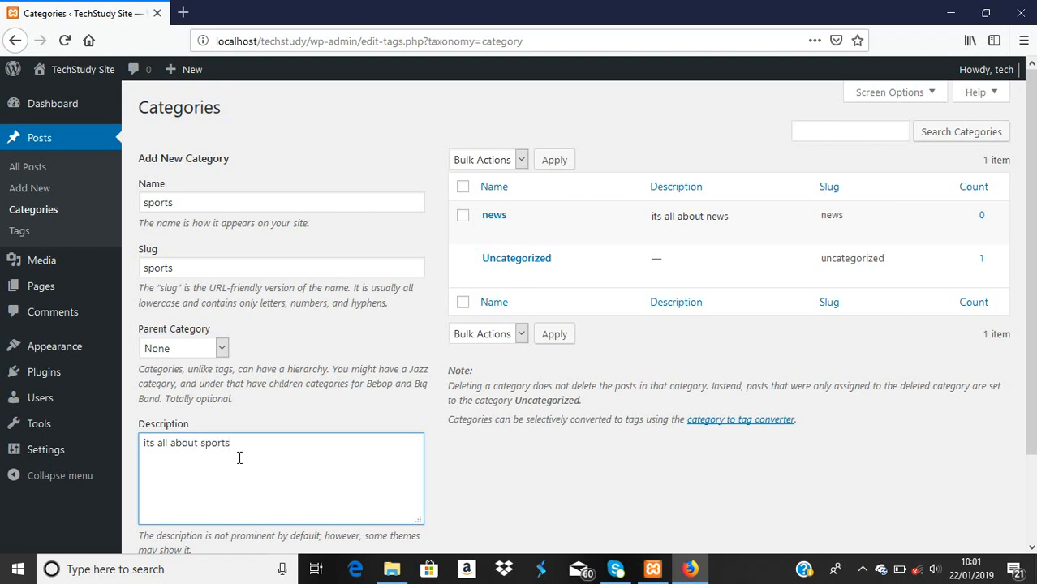
{"action": "scroll", "coordinate": [238, 459], "scroll_direction": "down", "scroll_amount": 3}
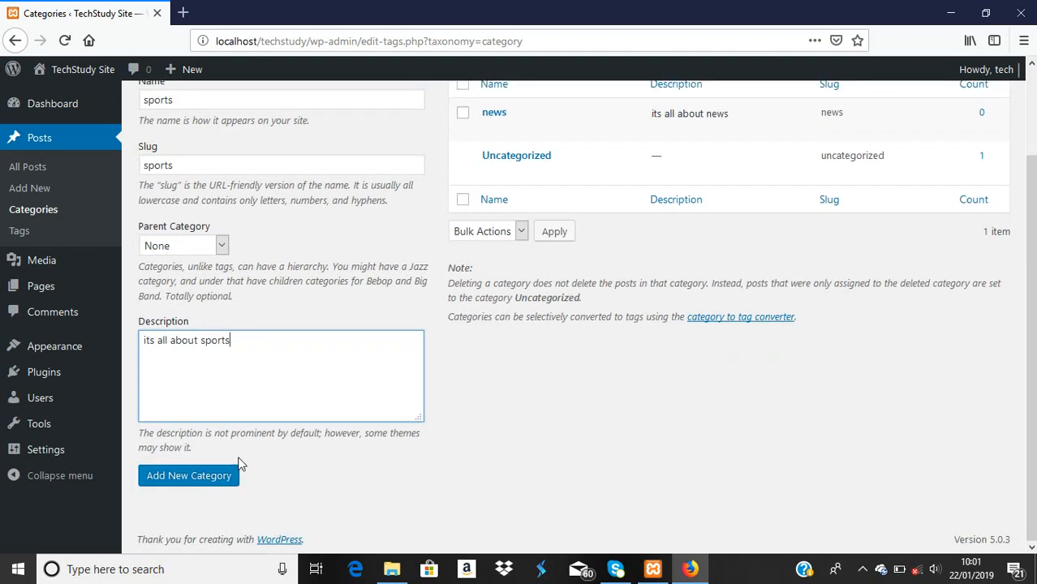
{"action": "left_click", "coordinate": [185, 483]}
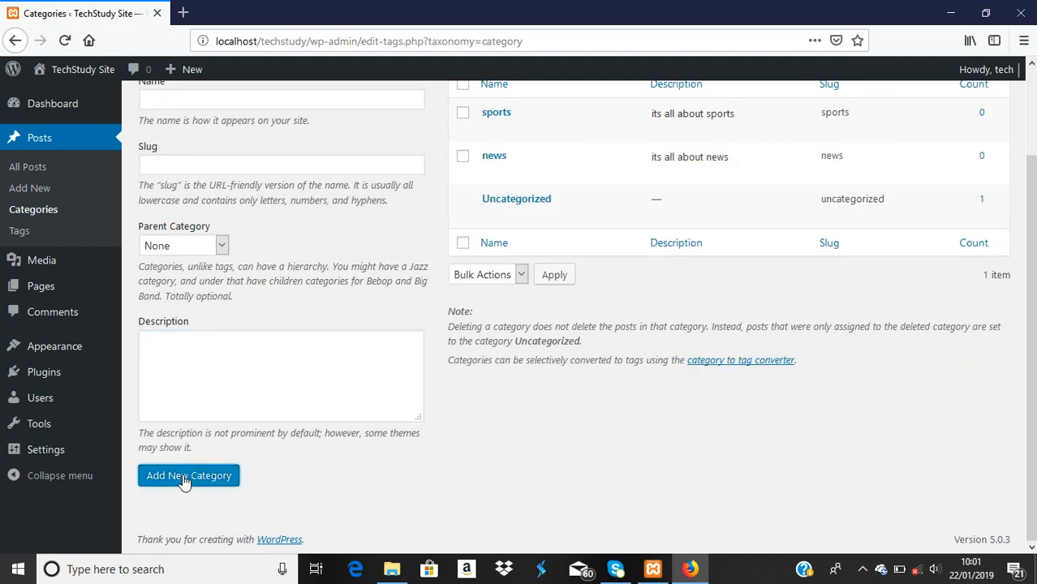
{"action": "left_click", "coordinate": [185, 481]}
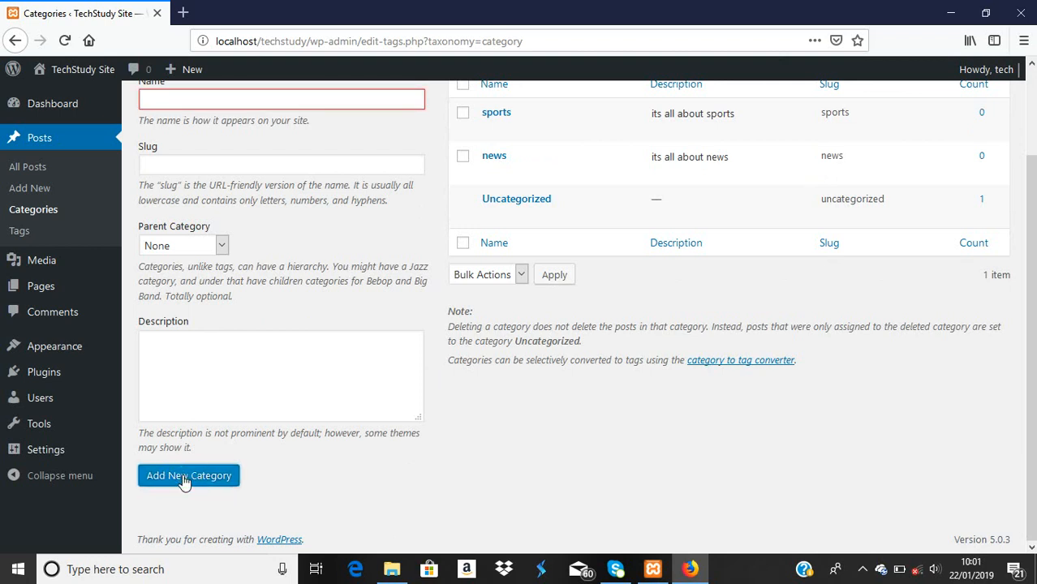
Step: Enter "lifestyle" as both the name and slug of a new category
{"action": "scroll", "coordinate": [185, 478], "scroll_direction": "up", "scroll_amount": 2}
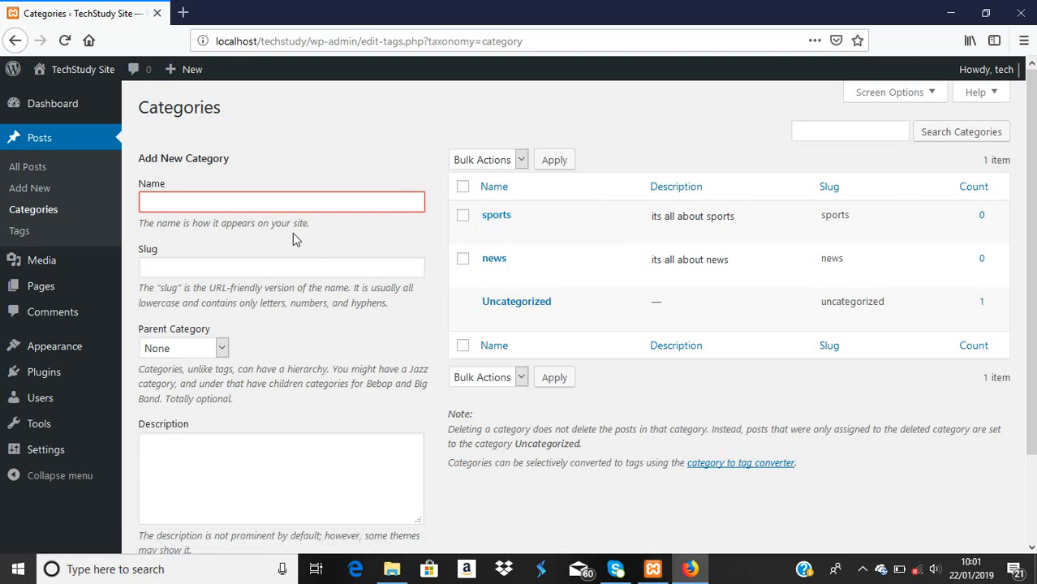
{"action": "scroll", "coordinate": [292, 233], "scroll_direction": "down", "scroll_amount": 1}
{"action": "scroll", "coordinate": [292, 233], "scroll_direction": "up", "scroll_amount": 1}
{"action": "left_click", "coordinate": [286, 197]}
{"action": "type", "text": "lifestyle"}
{"action": "left_click", "coordinate": [276, 273]}
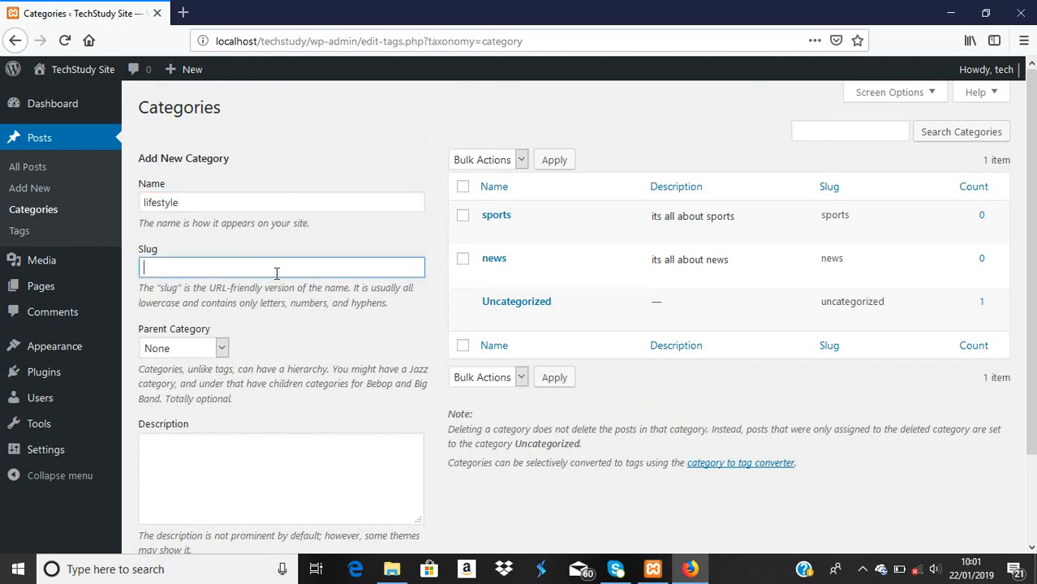
{"action": "type", "text": "lifestyle"}
Step: Keep the lifestyle category's parent as None, enter "sports" as its description, and add it
{"action": "scroll", "coordinate": [231, 260], "scroll_direction": "down", "scroll_amount": 2}
{"action": "left_click", "coordinate": [221, 245]}
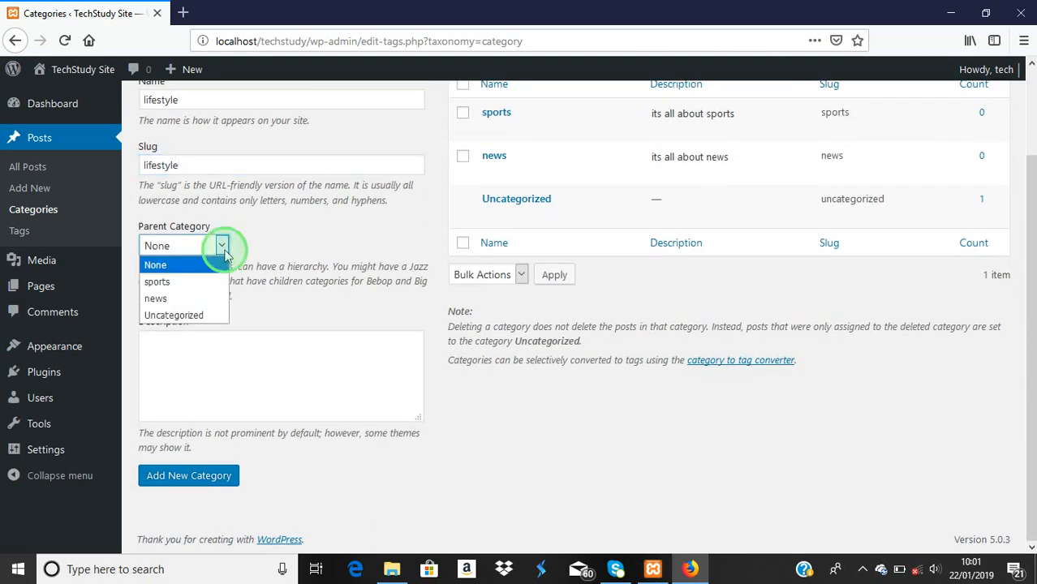
{"action": "left_click", "coordinate": [207, 271]}
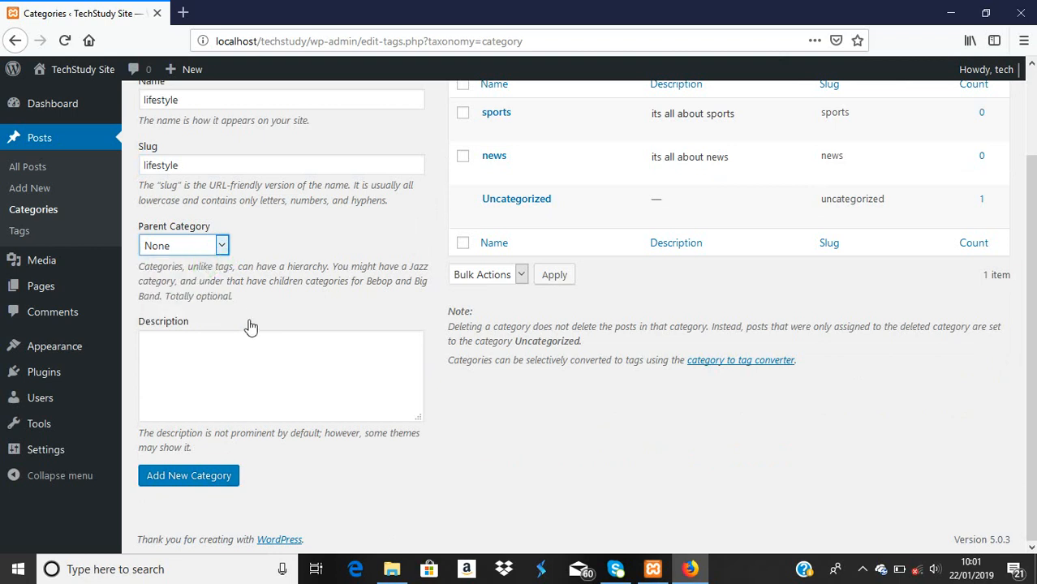
{"action": "left_click", "coordinate": [222, 341]}
{"action": "type", "text": "sports"}
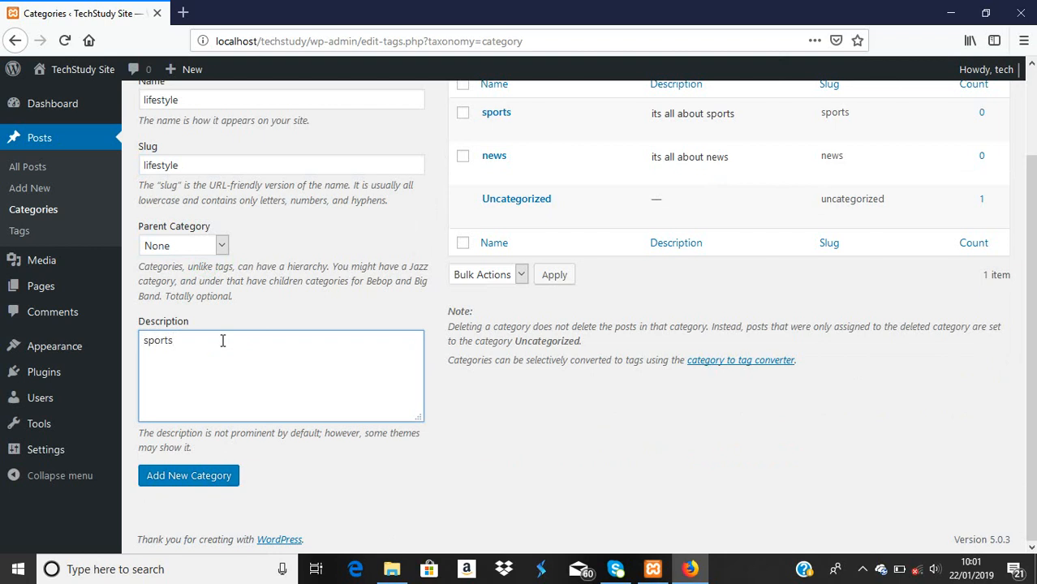
{"action": "left_click", "coordinate": [175, 477]}
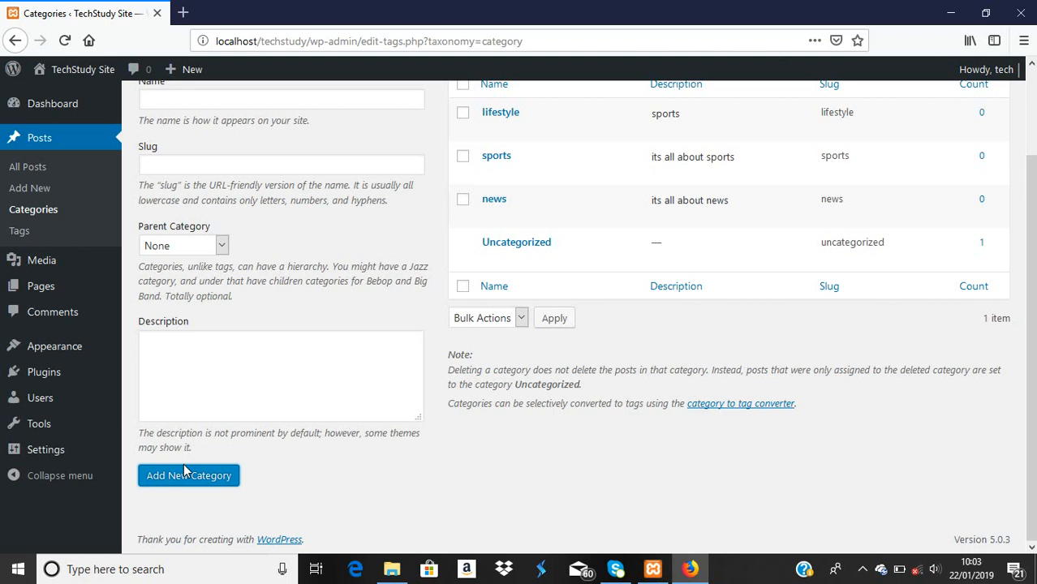
Step: Enter "football" as both the name and slug of a new category
{"action": "scroll", "coordinate": [219, 403], "scroll_direction": "up", "scroll_amount": 3}
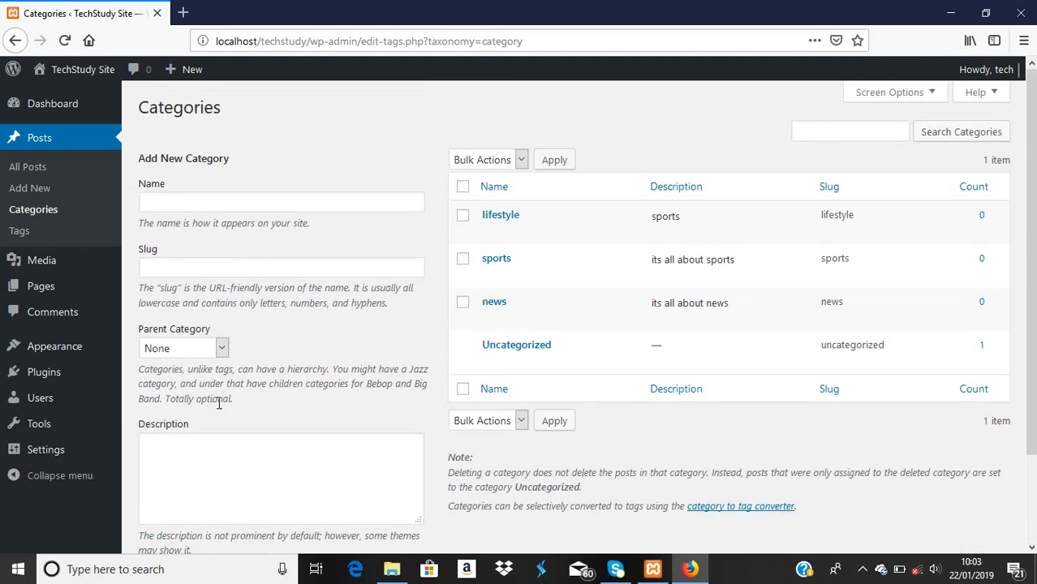
{"action": "left_click", "coordinate": [195, 203]}
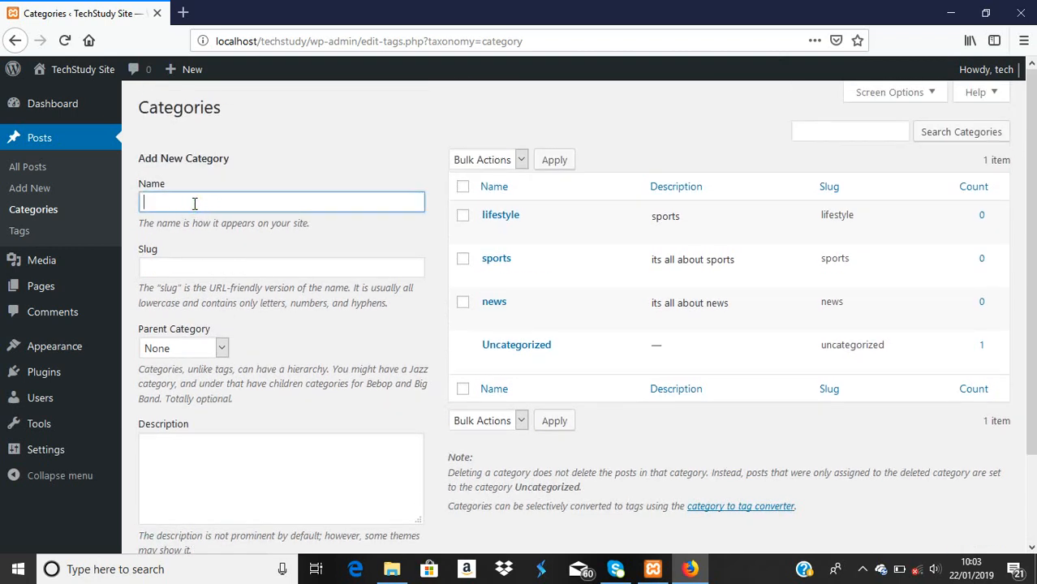
{"action": "type", "text": "football"}
{"action": "left_click", "coordinate": [197, 269]}
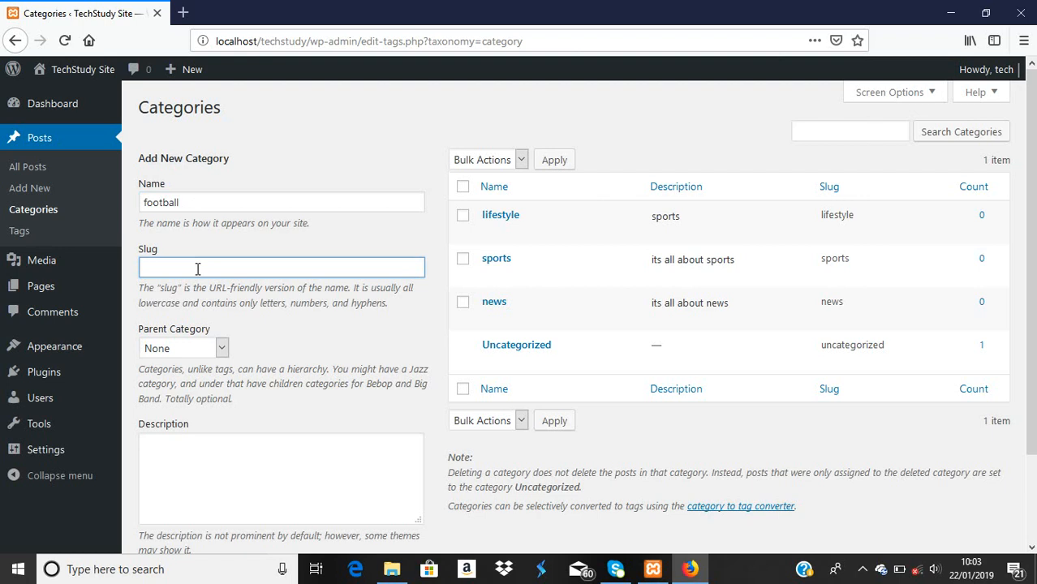
{"action": "type", "text": "footballl"}
Step: Make sports the parent of the football category, describe it as "its about football", and add it
{"action": "left_click", "coordinate": [222, 351]}
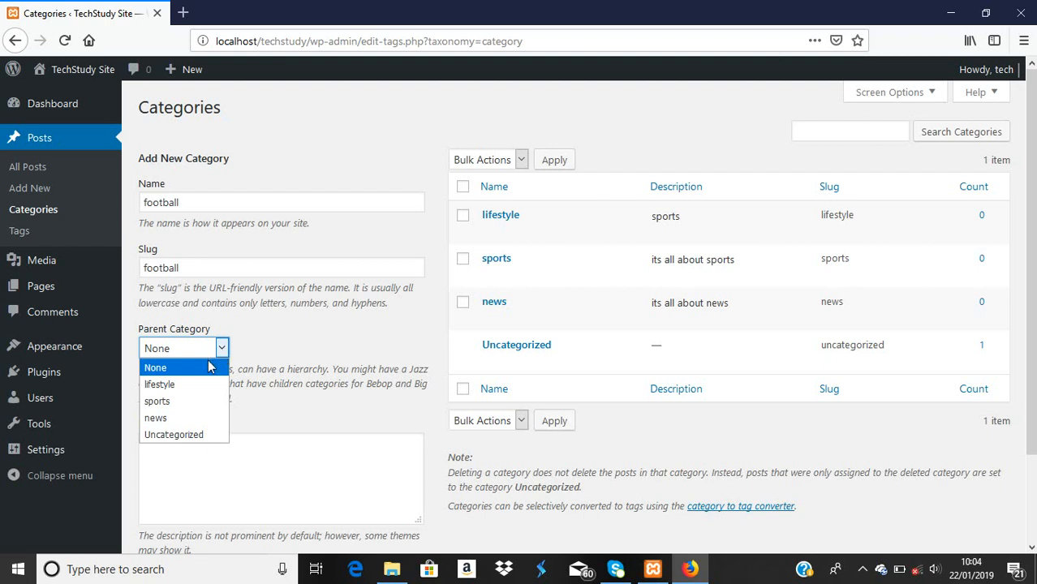
{"action": "left_click", "coordinate": [178, 402]}
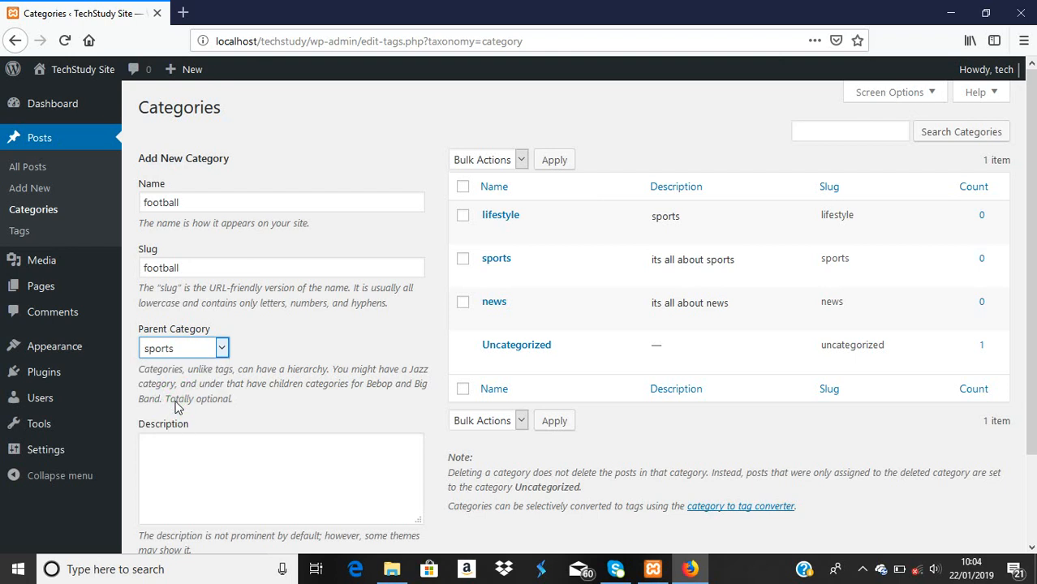
{"action": "left_click", "coordinate": [180, 466]}
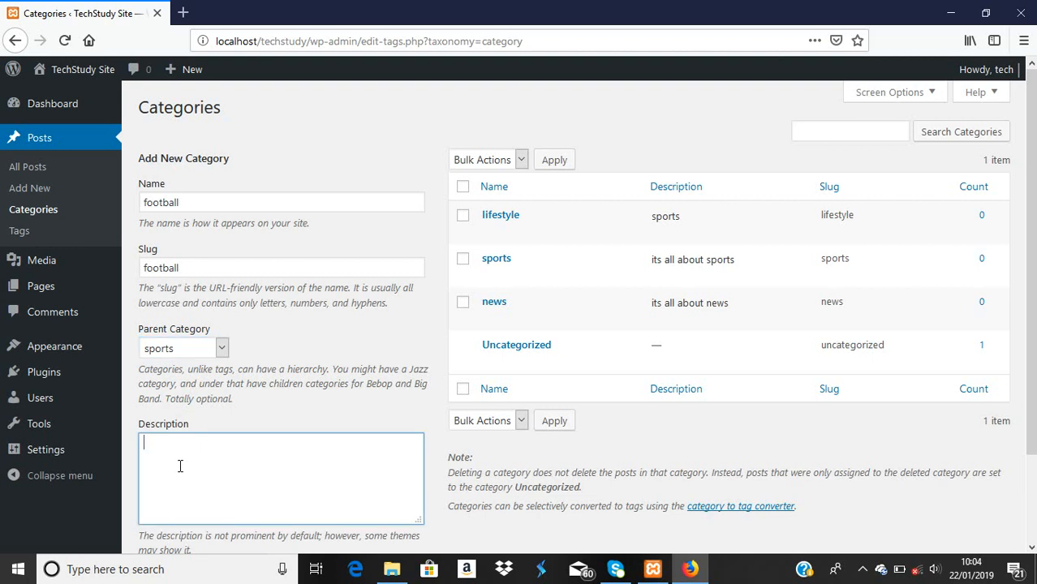
{"action": "type", "text": "its about football"}
{"action": "scroll", "coordinate": [182, 464], "scroll_direction": "down", "scroll_amount": 2}
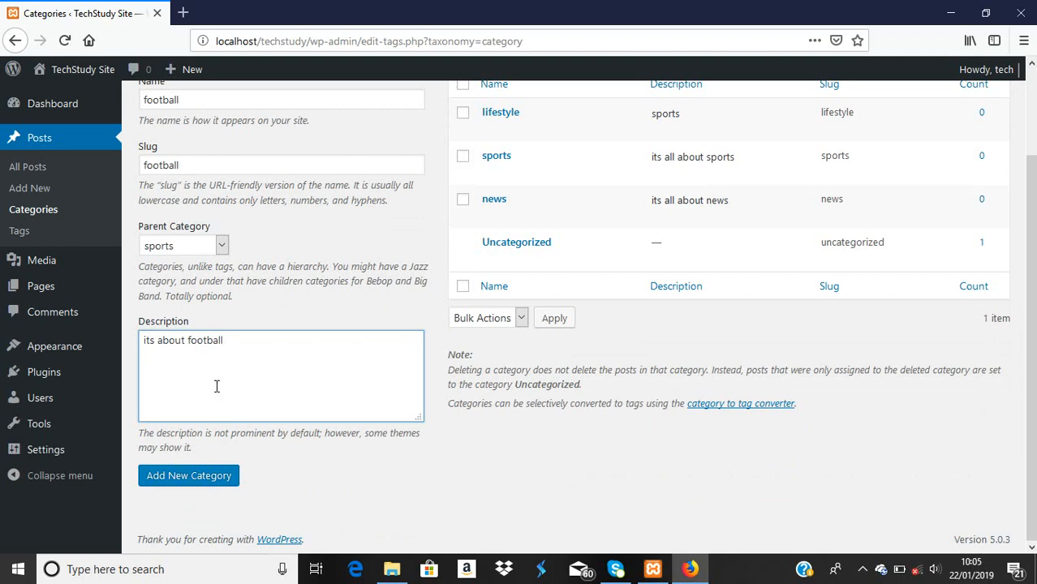
{"action": "left_click", "coordinate": [179, 478]}
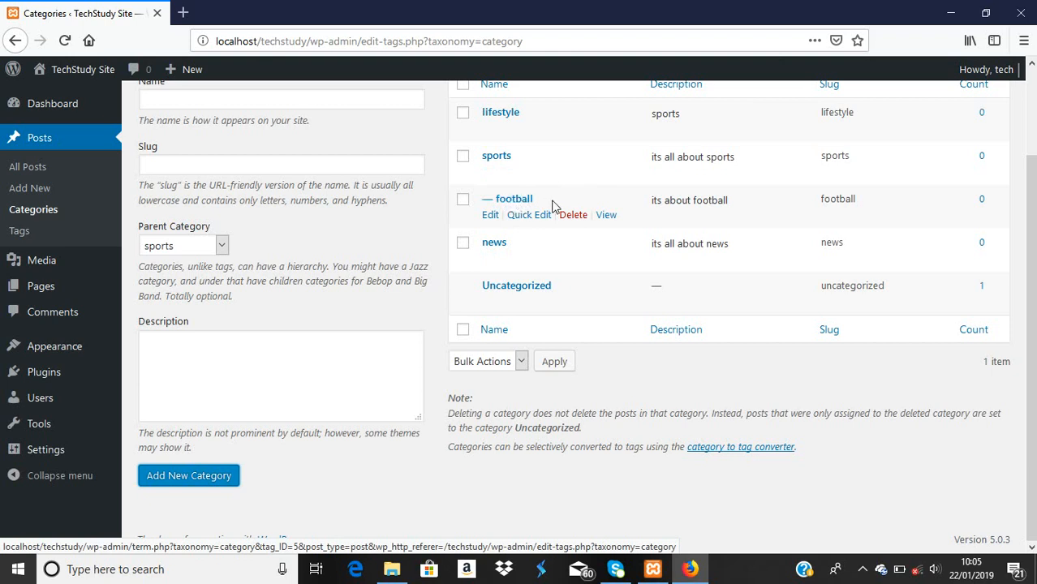
Step: Rename the existing news category to "happenings", save the update, and return to the category list
{"action": "scroll", "coordinate": [553, 204], "scroll_direction": "up", "scroll_amount": 3}
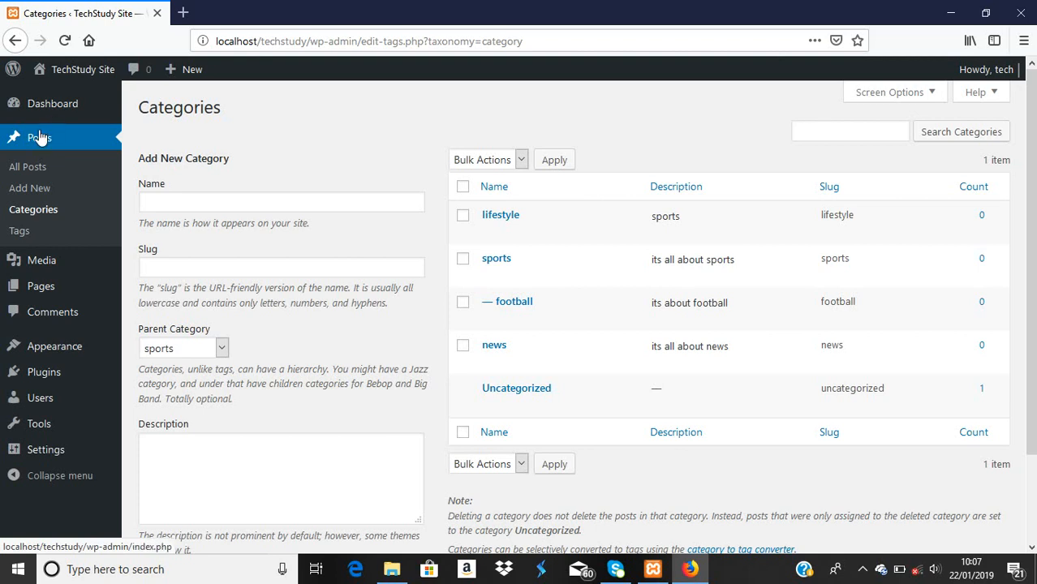
{"action": "left_click", "coordinate": [39, 214]}
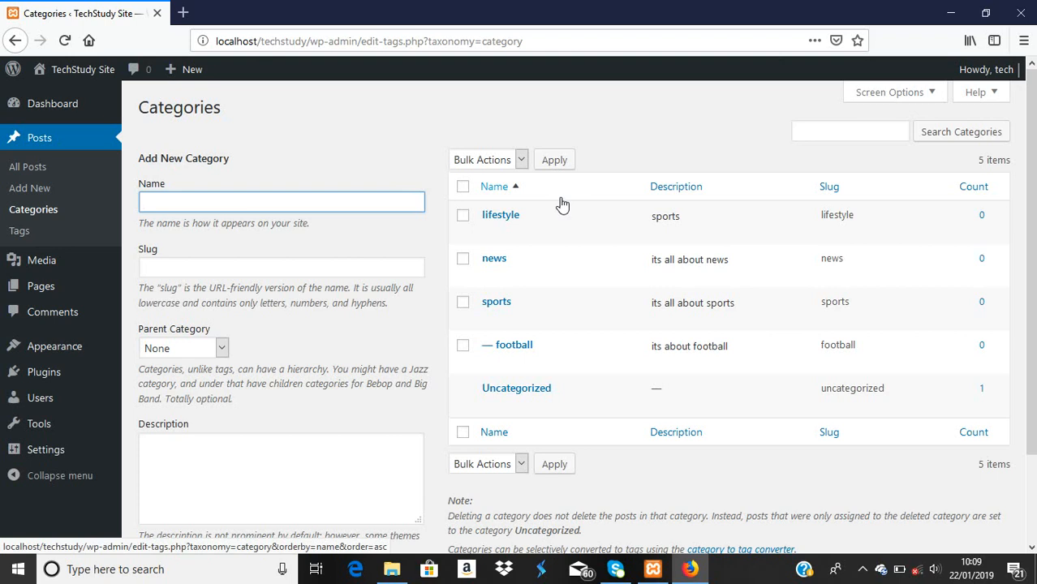
{"action": "mouse_move", "coordinate": [522, 213]}
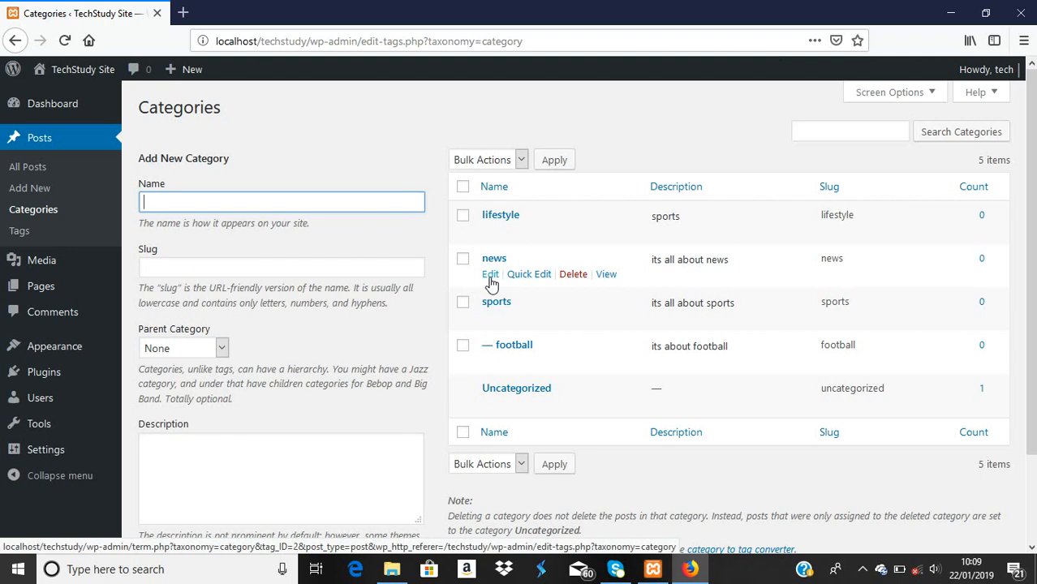
{"action": "left_click", "coordinate": [490, 280]}
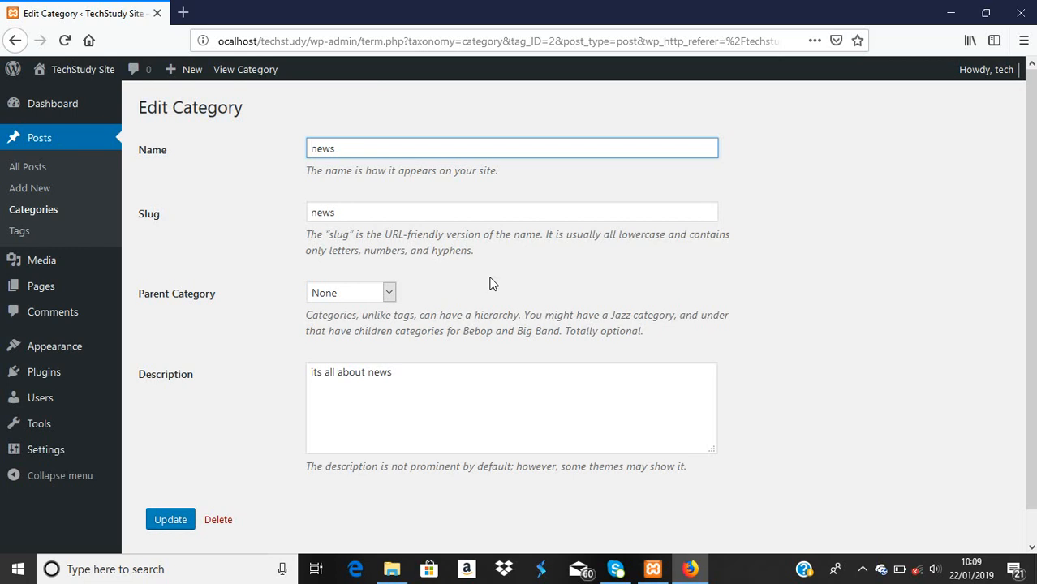
{"action": "key", "text": "Delete"}
{"action": "key", "text": "Delete"}
{"action": "key", "text": "Delete"}
{"action": "key", "text": "Delete"}
{"action": "type", "text": "happenings"}
{"action": "left_click", "coordinate": [170, 524]}
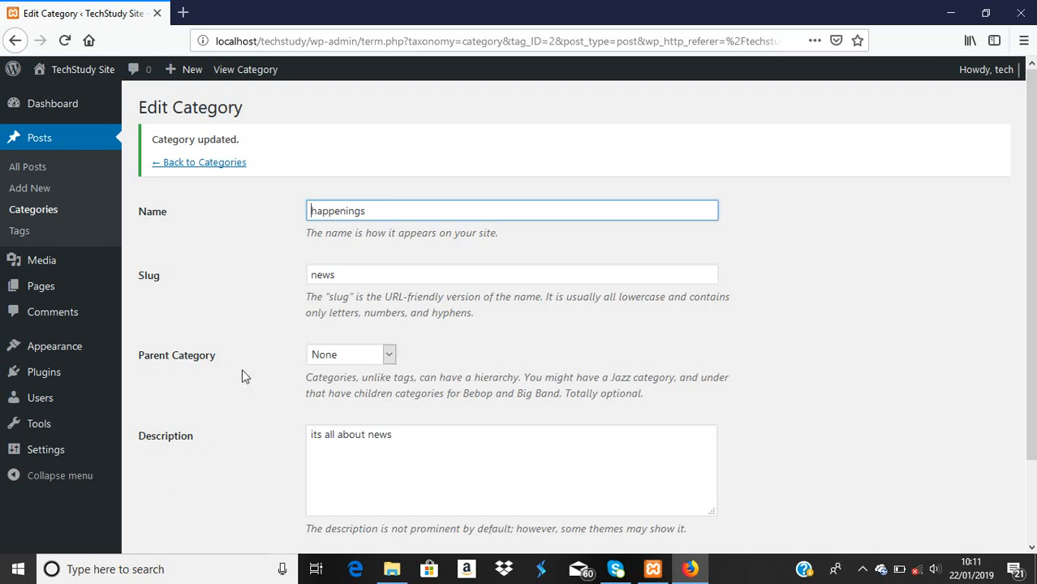
{"action": "left_click", "coordinate": [192, 165]}
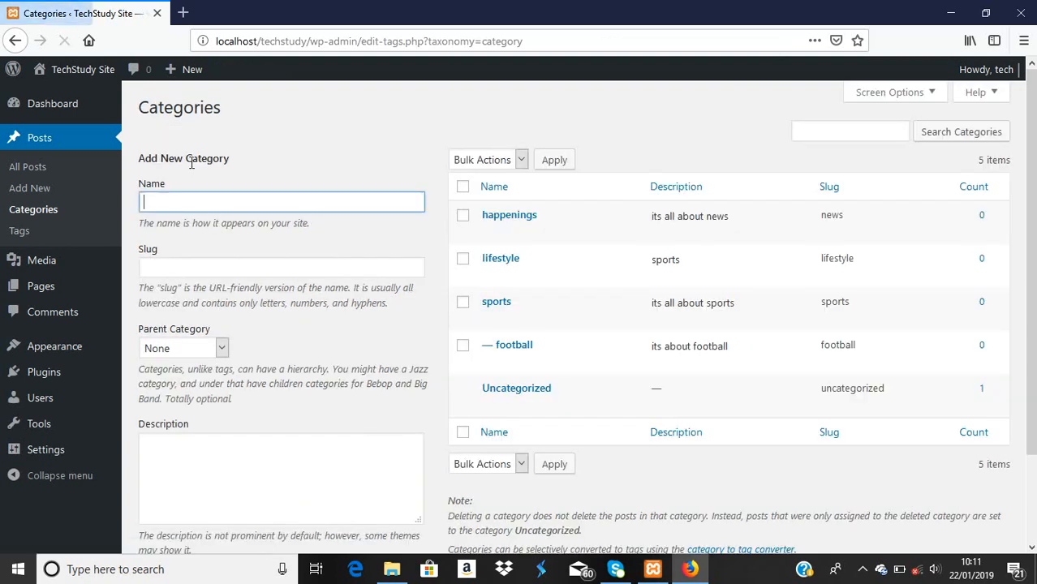